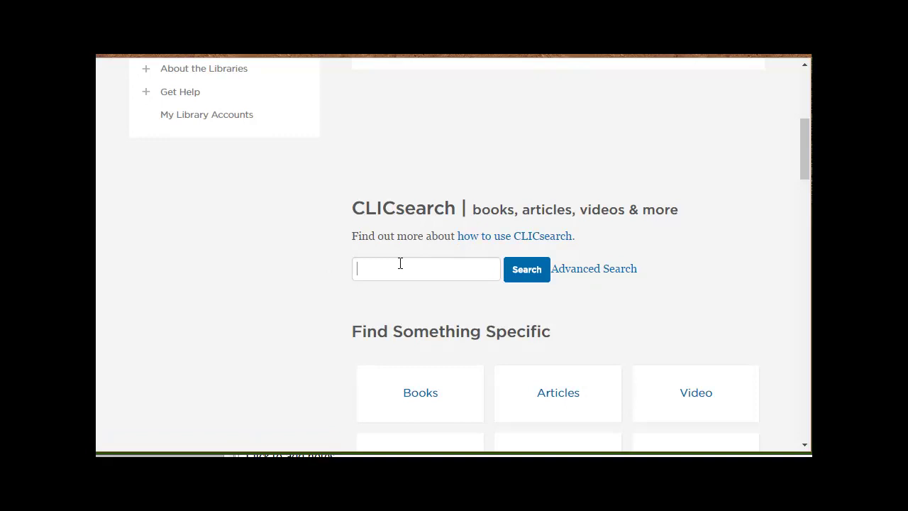
Search CLICsearch for 'genetically modified organisms' from the Bethel library homepage
type("genetically m")
type("odifie")
type("d organism")
type("s")
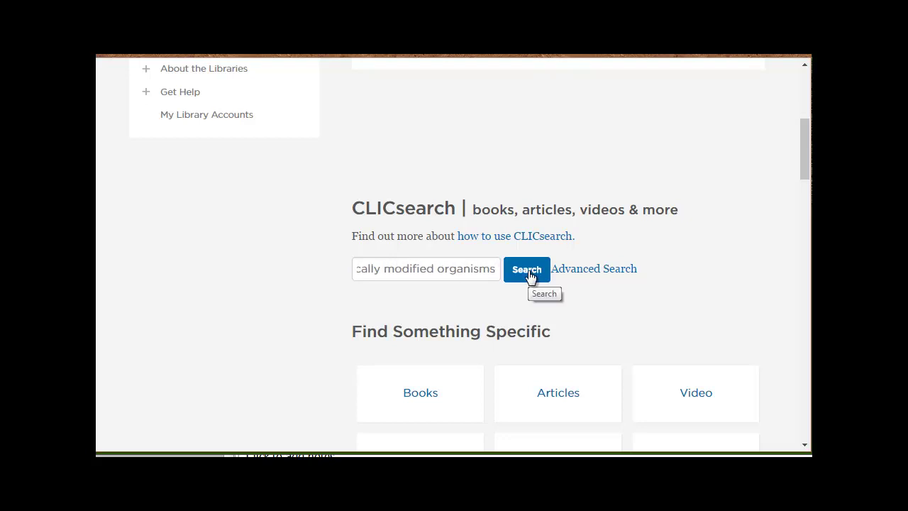
left_click(528, 275)
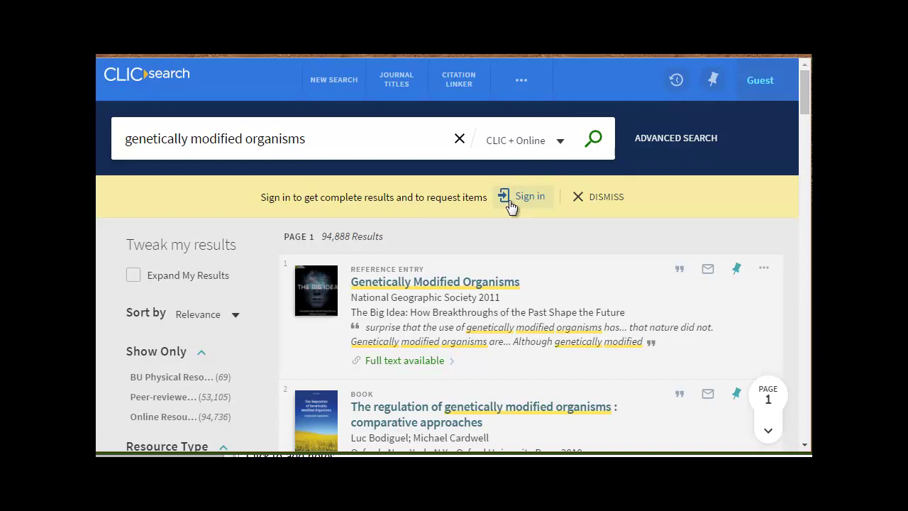
Sign in to CLICsearch with the Bethel library account username and password
left_click(537, 198)
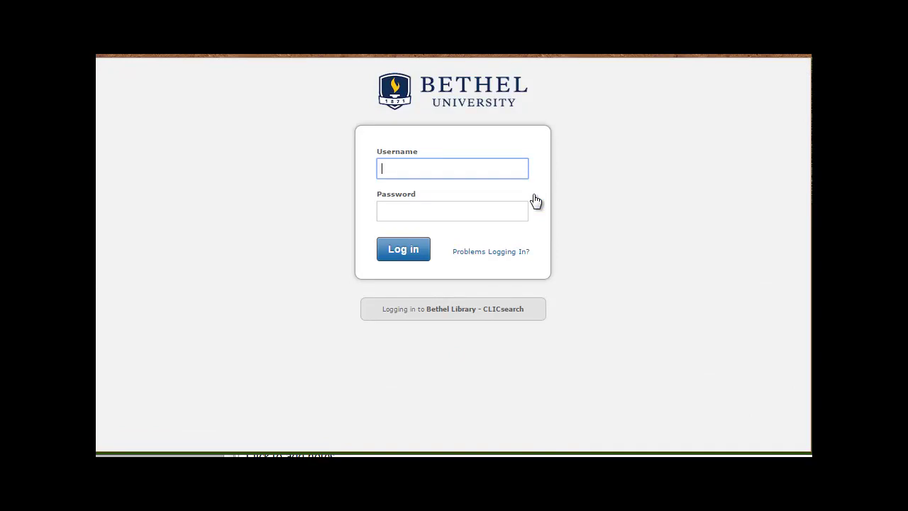
key("Tab")
type("**********")
key("Return")
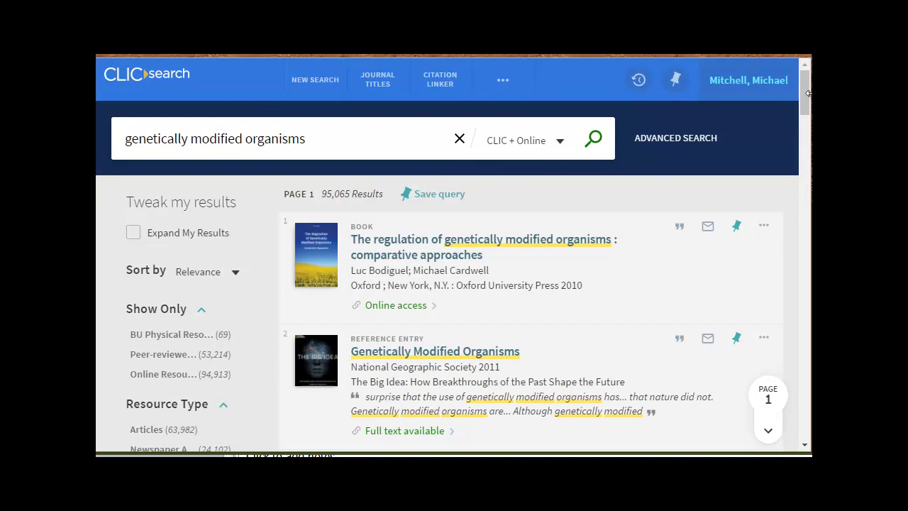
Apply the Books resource-type filter, narrowing the results to 2,980 items
left_click_drag(807, 97, 808, 115)
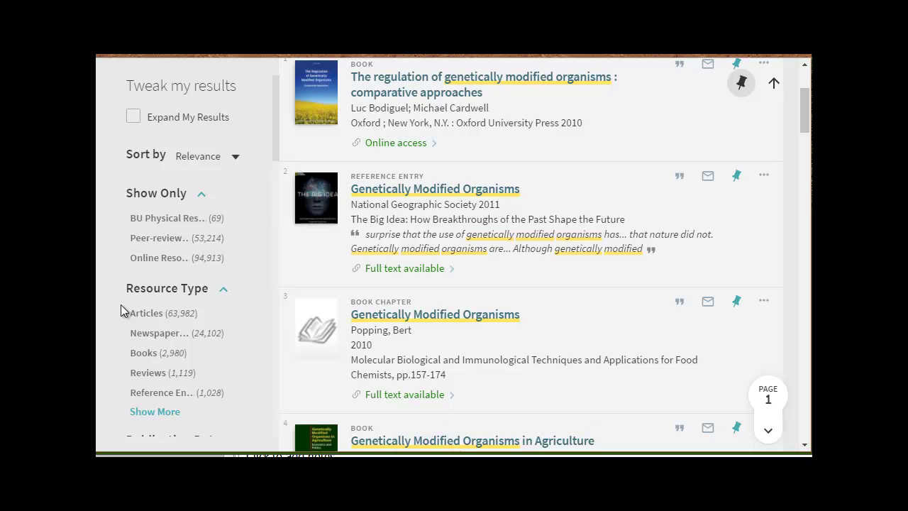
left_click(139, 356)
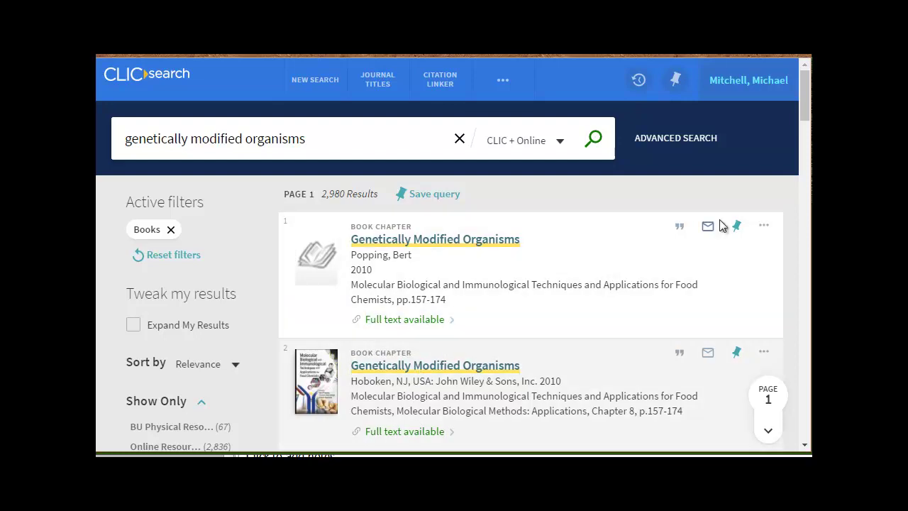
left_click_drag(800, 111, 800, 190)
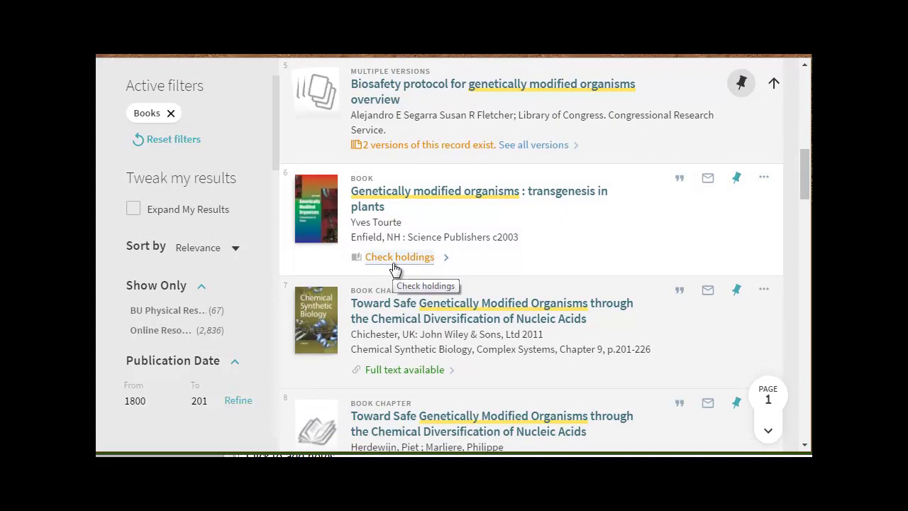
left_click(388, 199)
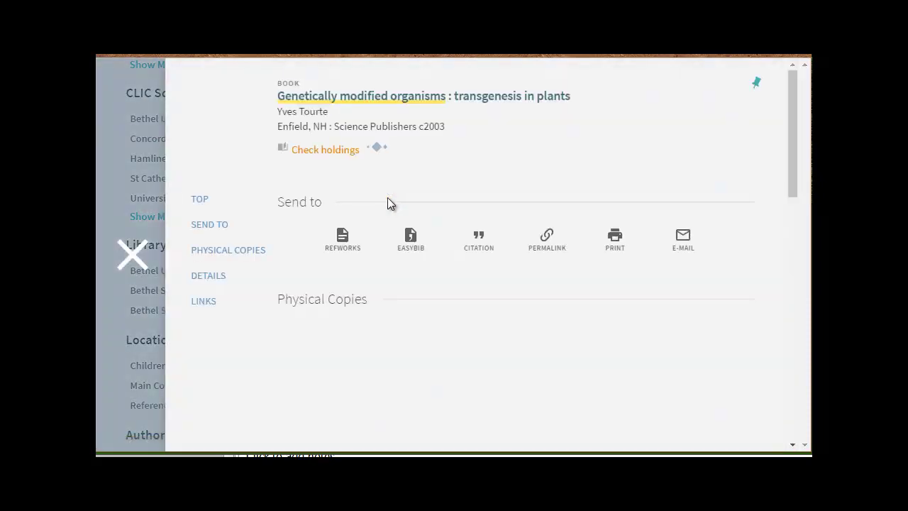
left_click_drag(795, 138, 792, 207)
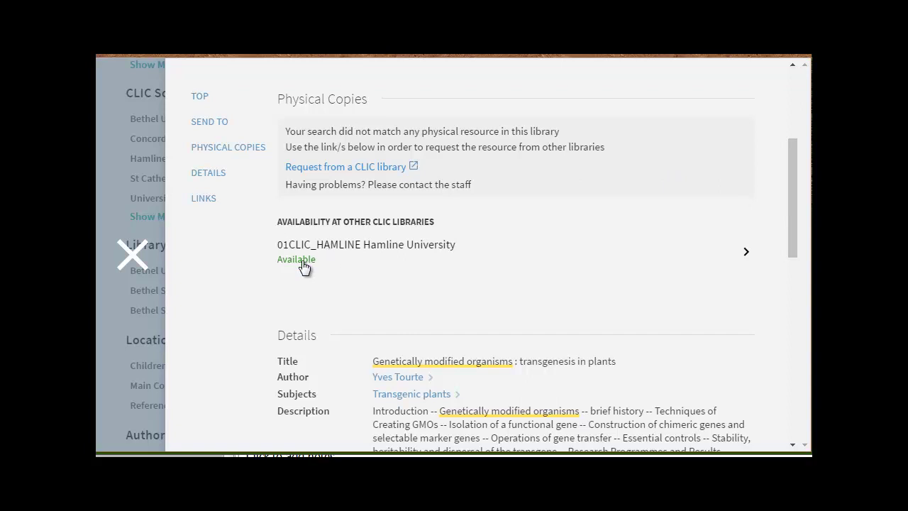
left_click(340, 170)
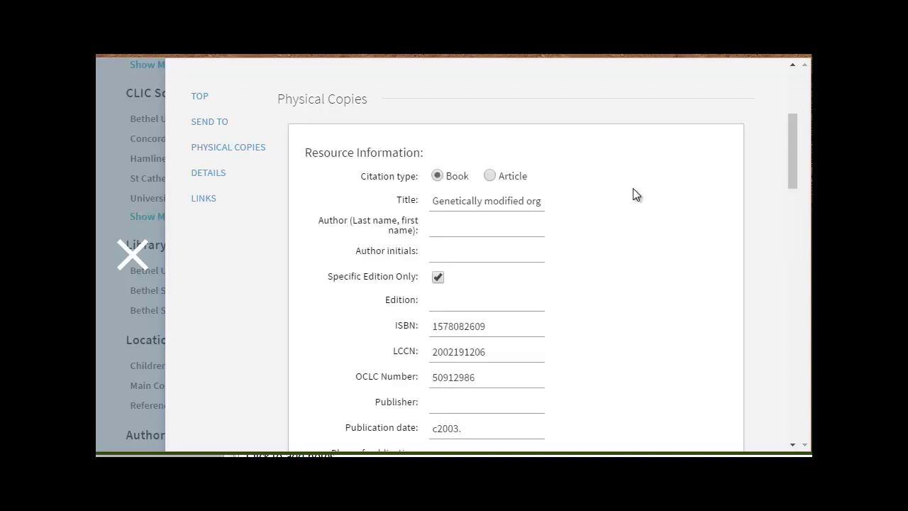
scroll(633, 189, "down", 6)
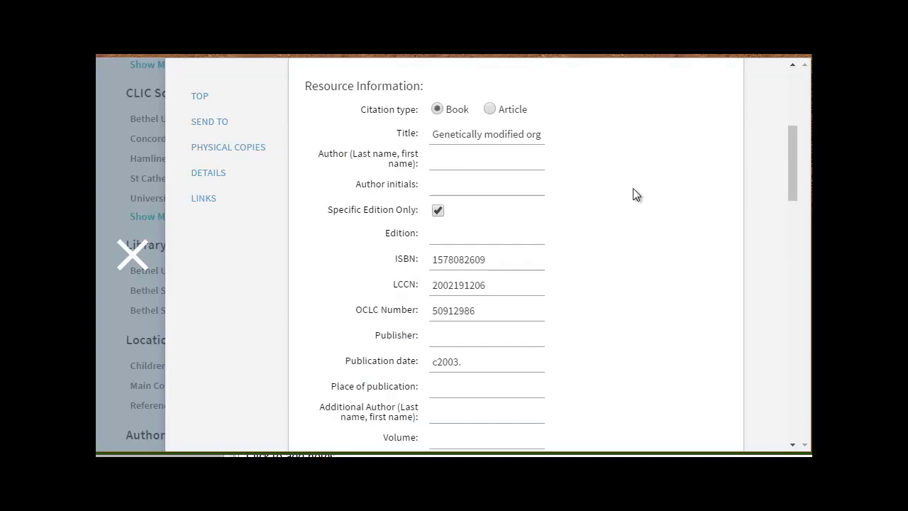
scroll(633, 188, "down", 4)
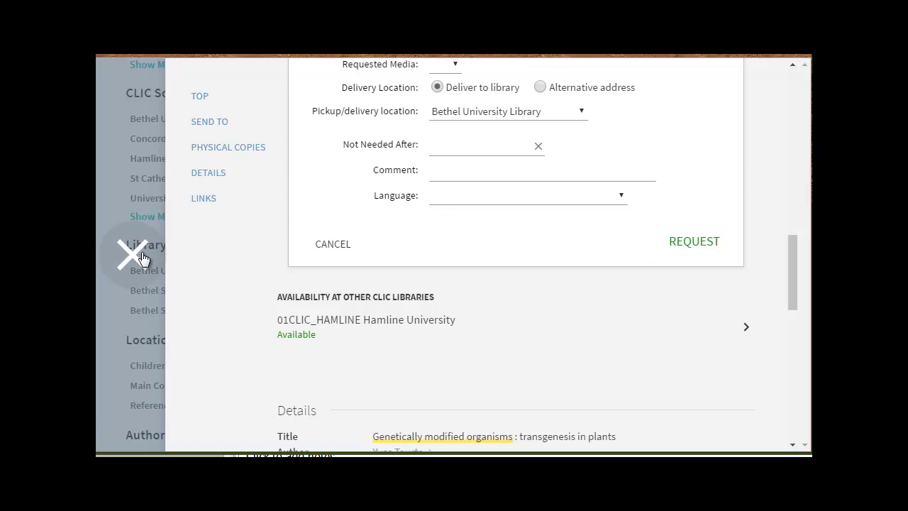
left_click(132, 255)
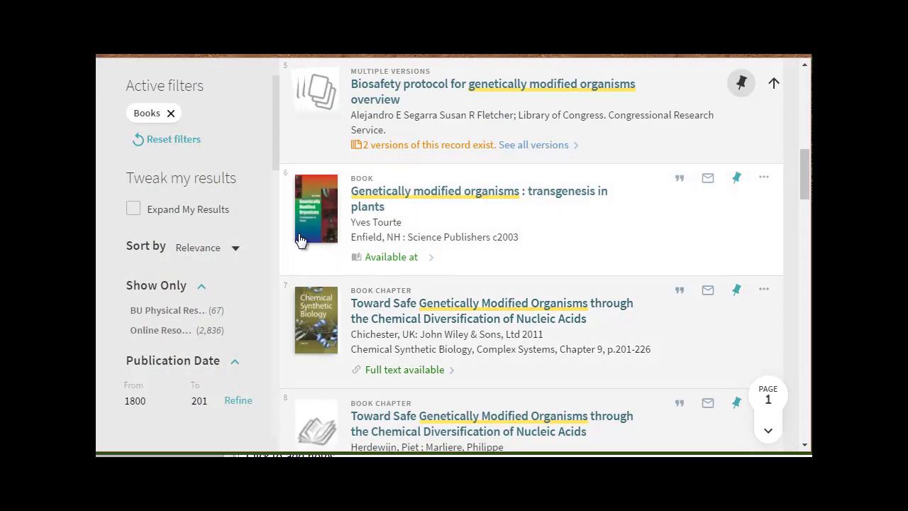
Add the BU Physical Resources filter, leaving 67 books held at Bethel
left_click(142, 311)
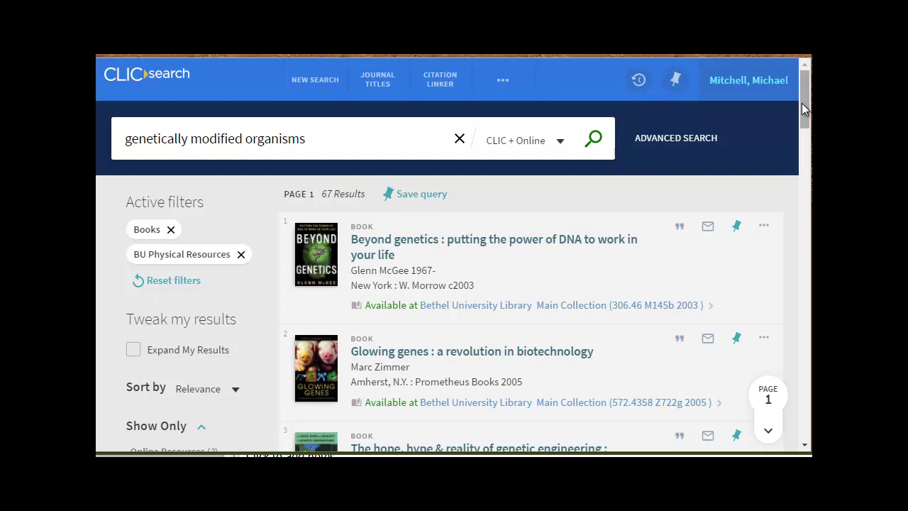
scroll(799, 133, "down", 3)
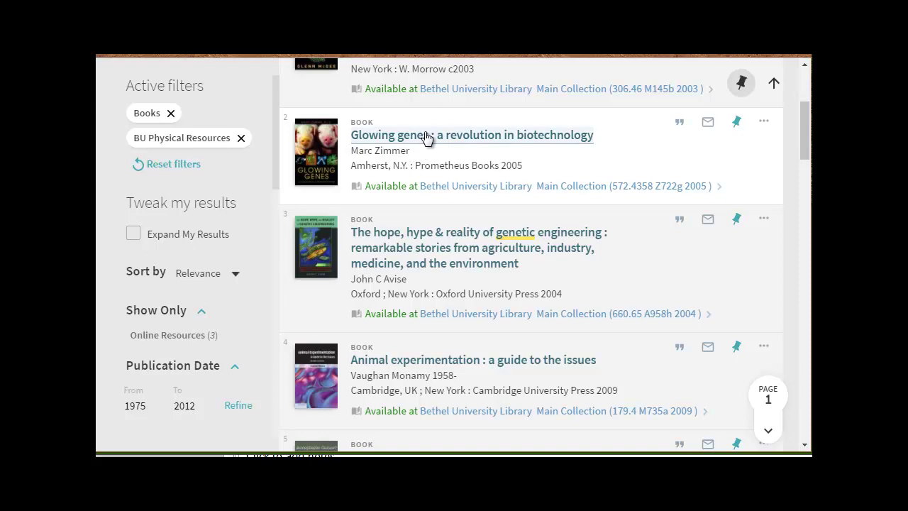
Open the Glowing genes record, start a request with Bethel University Library pickup, then cancel it
left_click(516, 134)
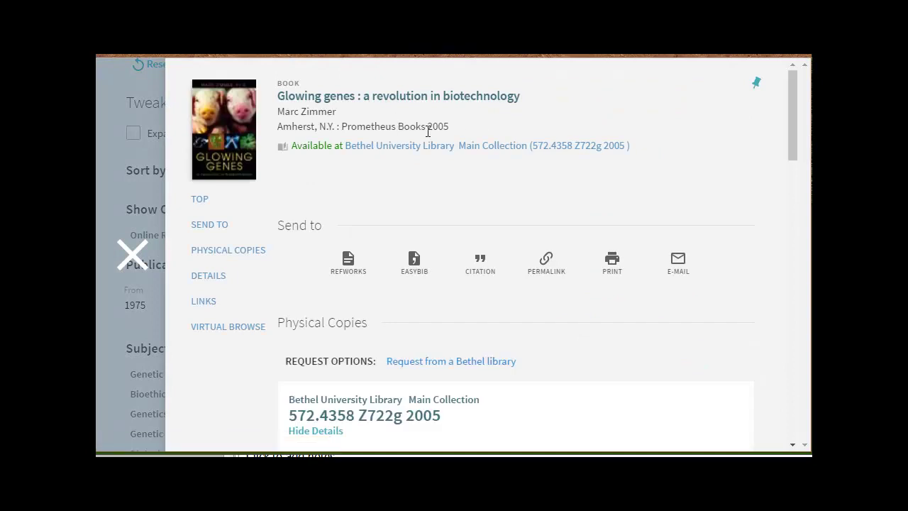
scroll(395, 126, "down", 1)
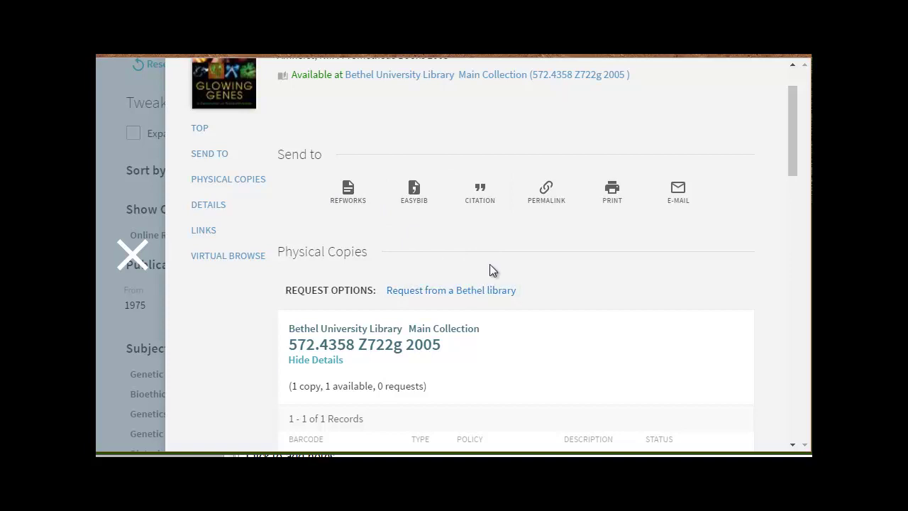
left_click(488, 291)
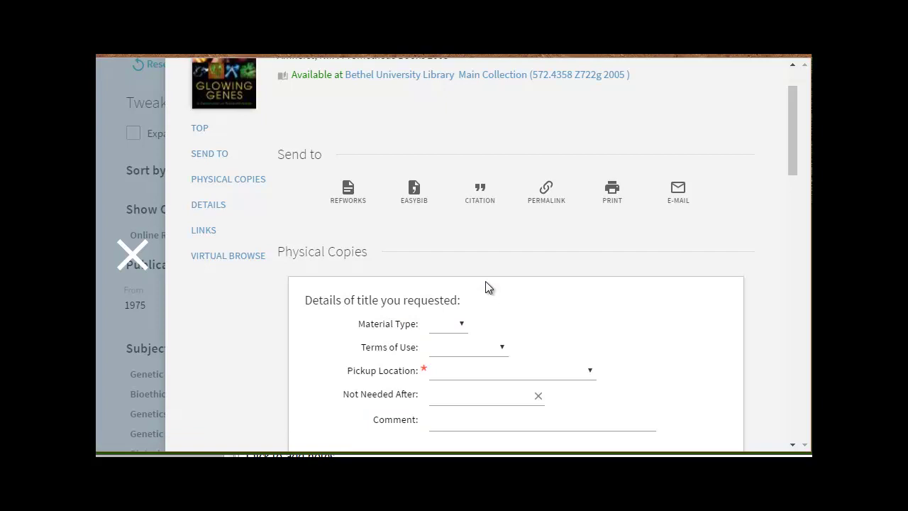
scroll(485, 281, "down", 1)
left_click(513, 295)
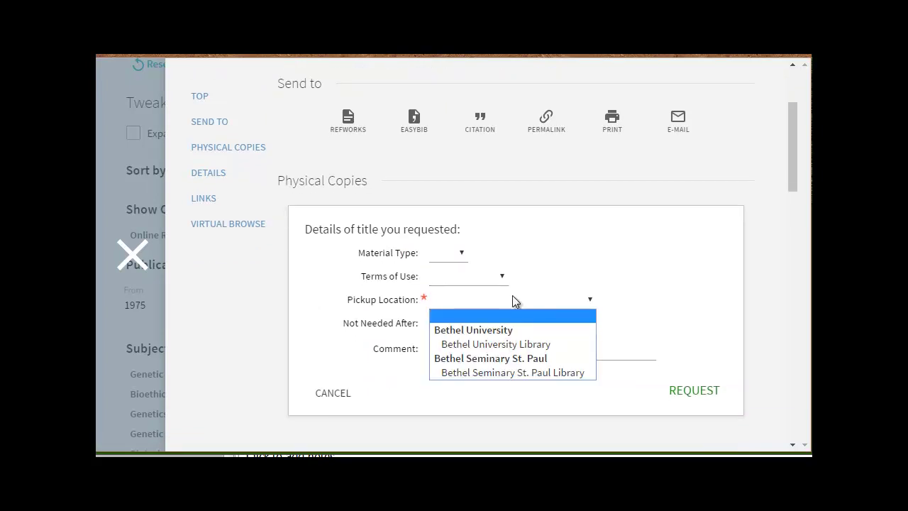
left_click(507, 344)
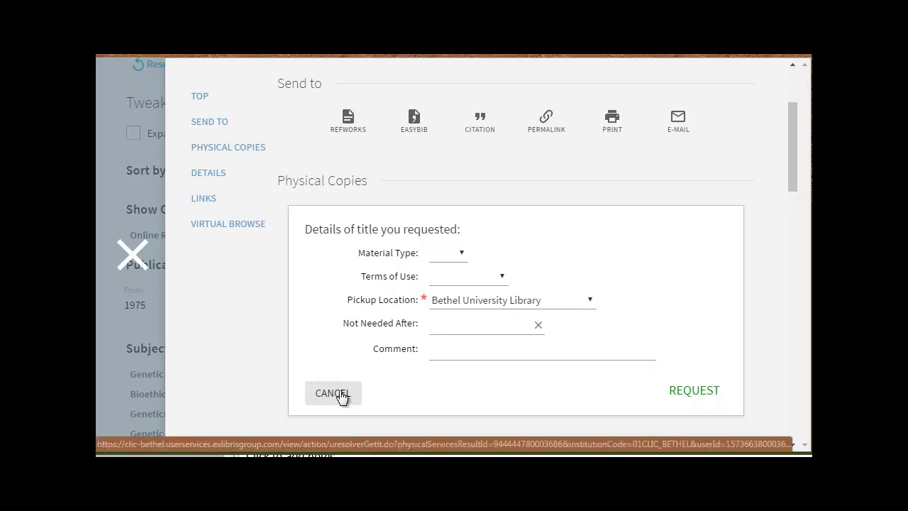
left_click(340, 392)
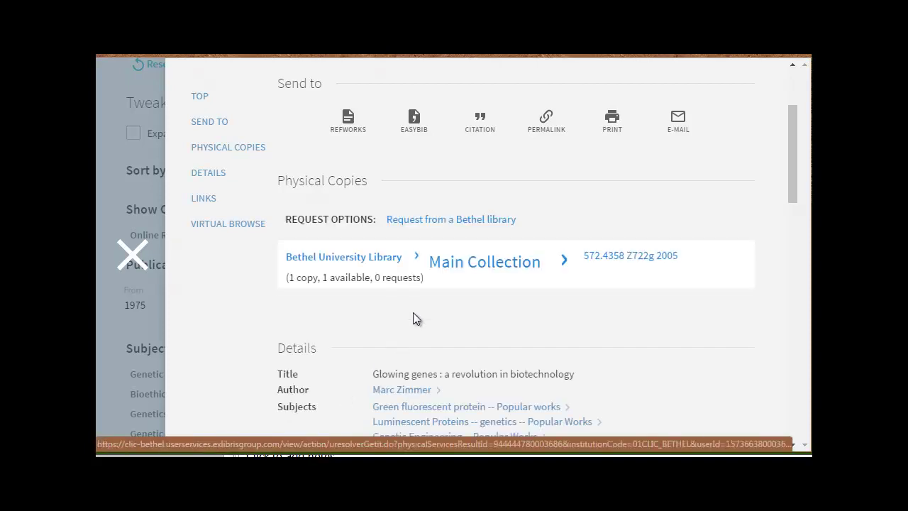
Close the Glowing genes record and remove the BU Physical Resources filter
scroll(412, 318, "down", 1)
scroll(414, 322, "down", 2)
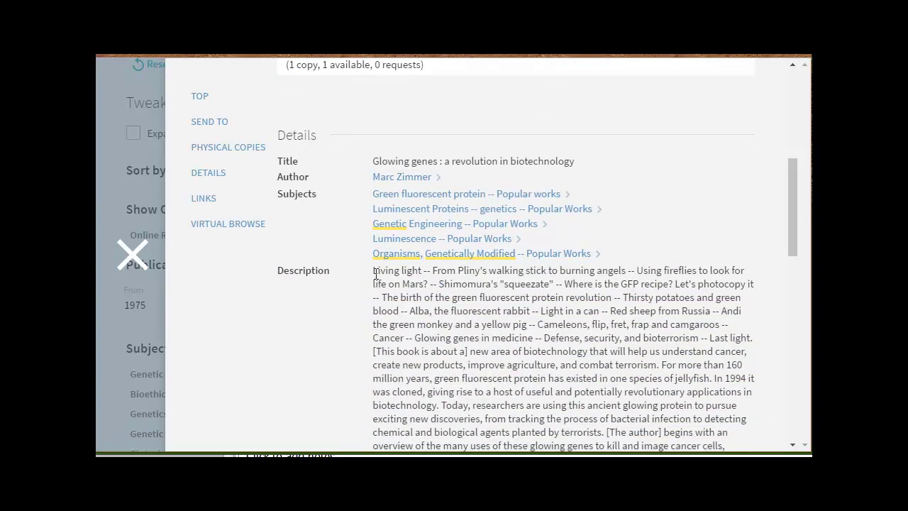
scroll(375, 273, "down", 4)
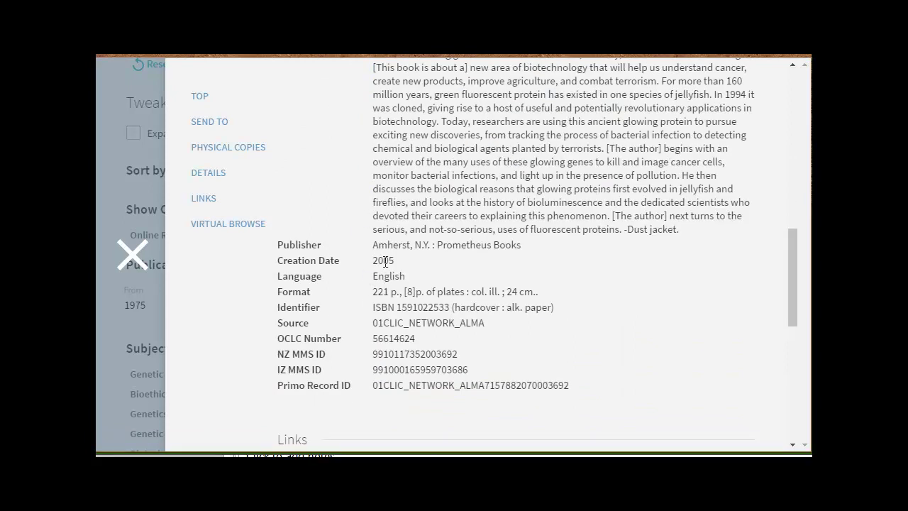
scroll(385, 266, "up", 10)
key("Escape")
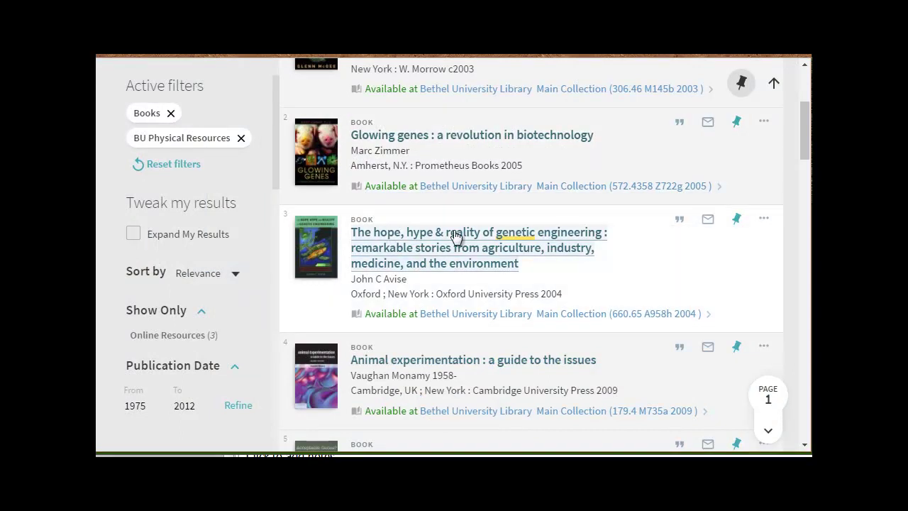
left_click(242, 139)
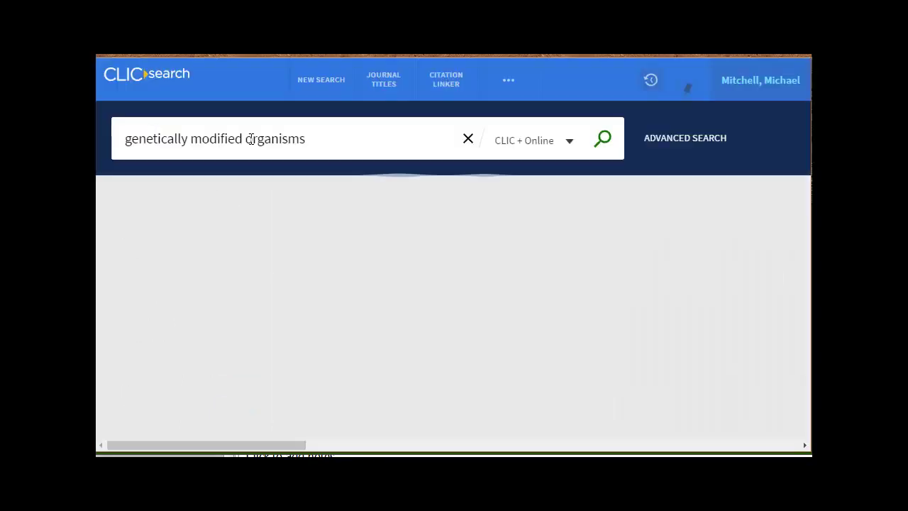